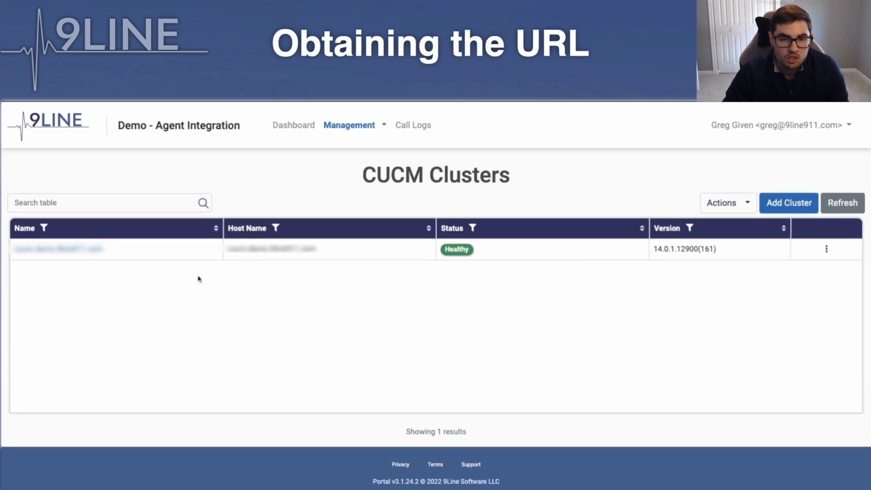
- Open the listed CUCM cluster's details and copy its External Call Control URL
left_click(54, 254)
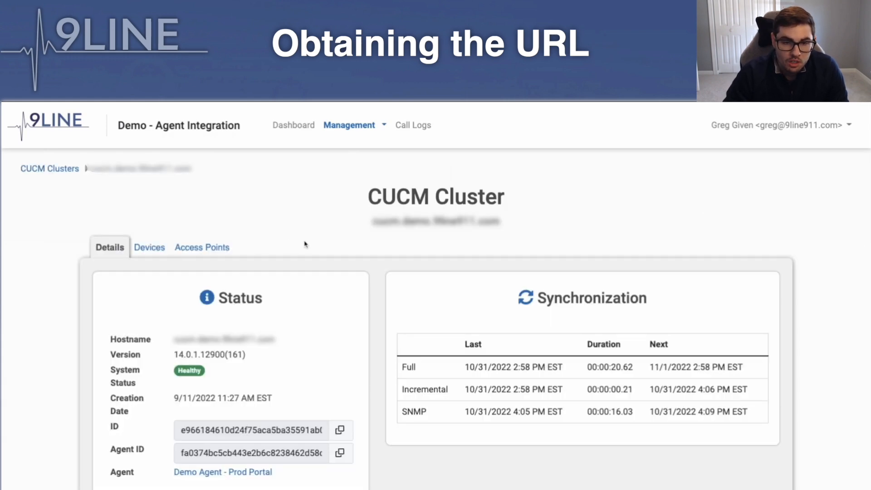
scroll(305, 244, "down", 4)
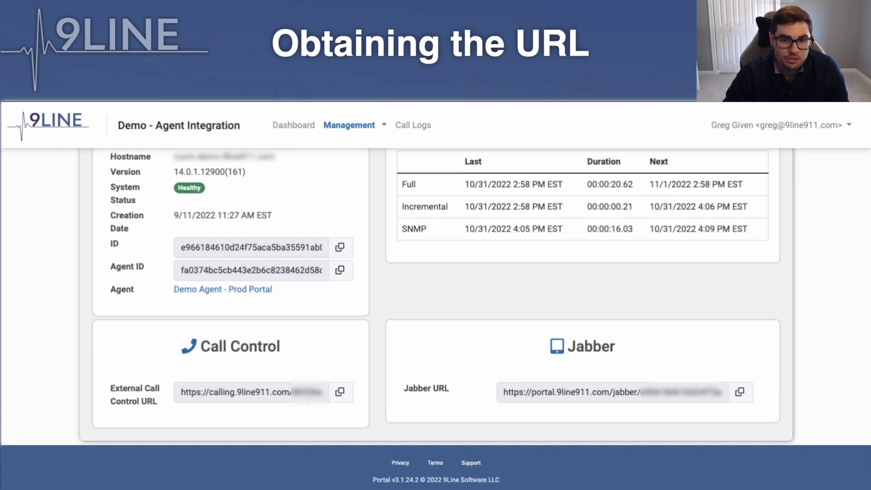
left_click_drag(287, 346, 197, 347)
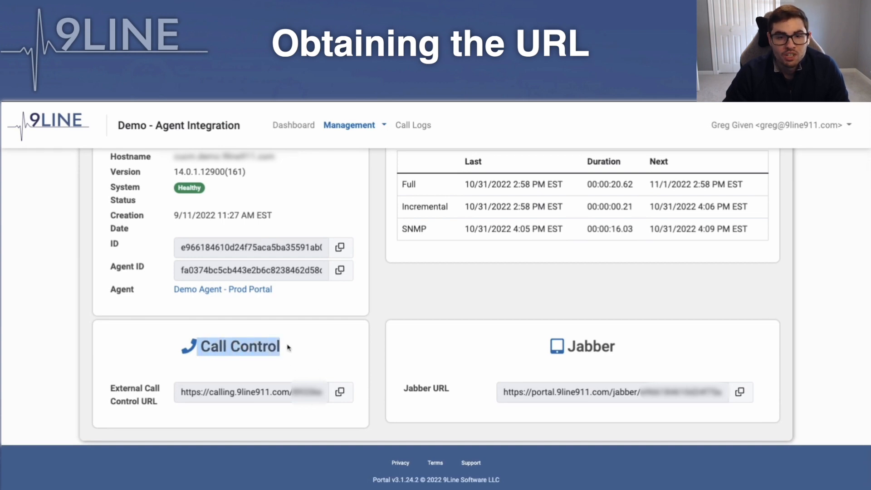
left_click(343, 397)
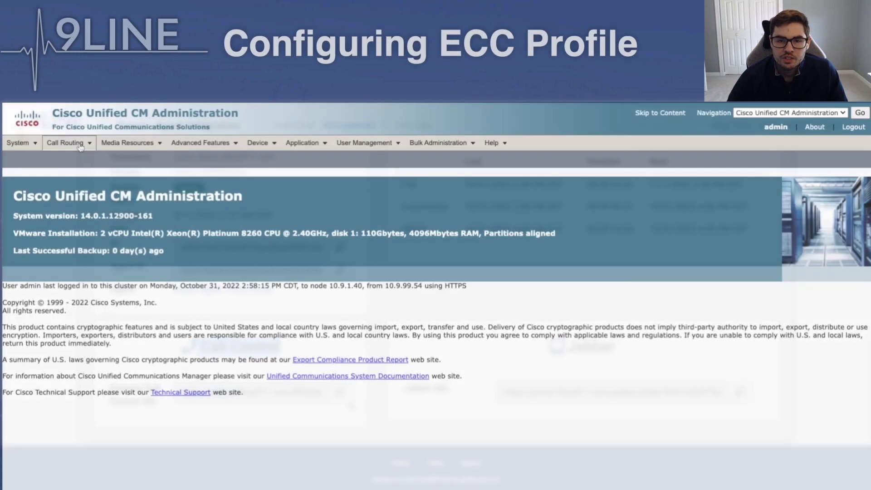
- Switch to Cisco Unified CM Administration and add an external call control profile named 9Line-ECC-CURRI
mouse_move(54, 143)
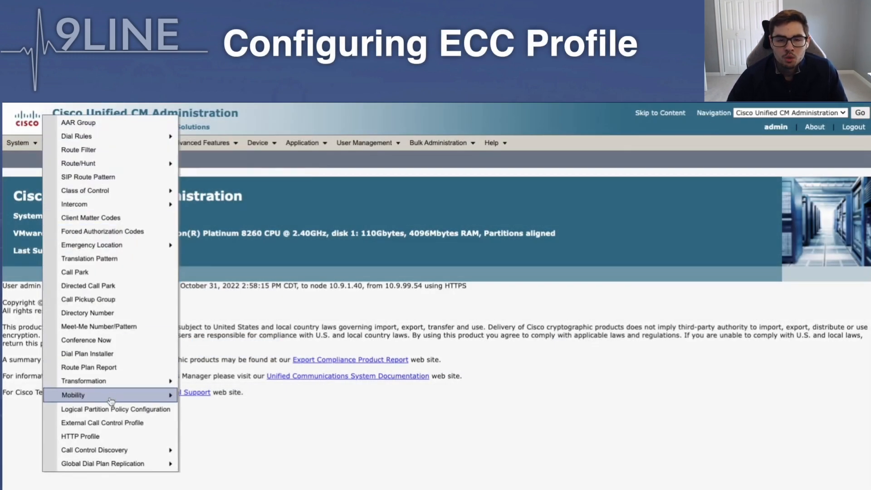
left_click(159, 426)
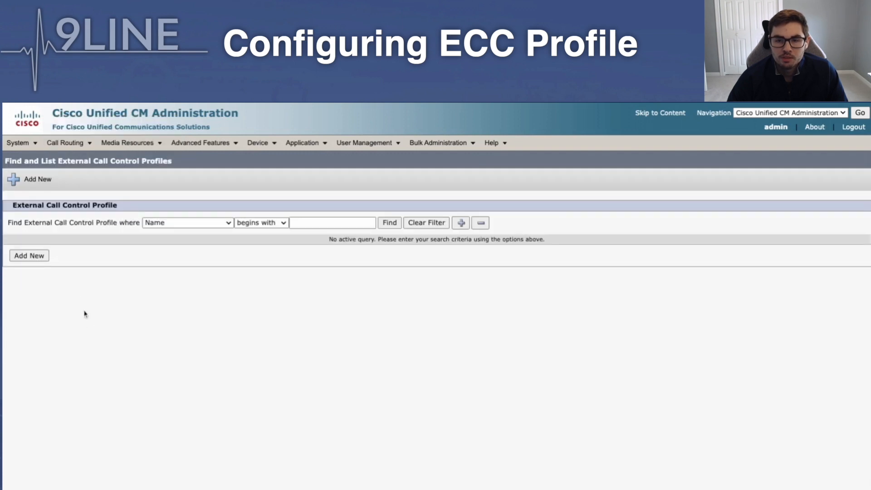
left_click(40, 254)
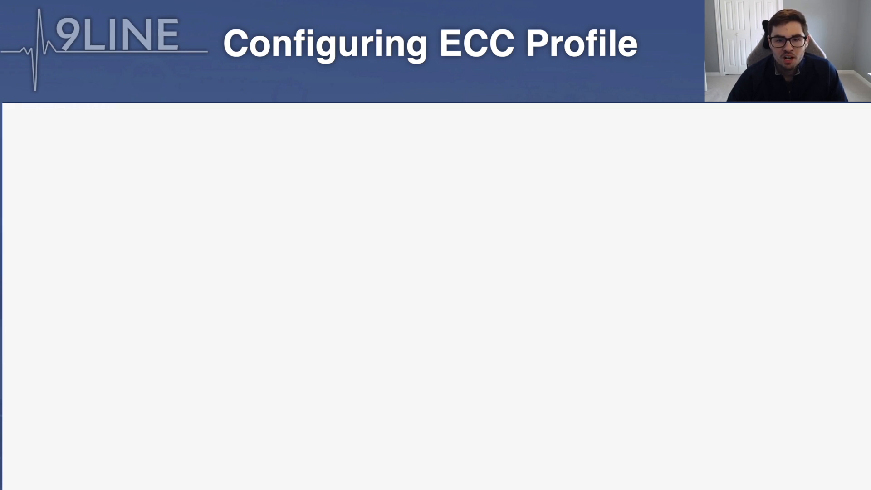
type("9")
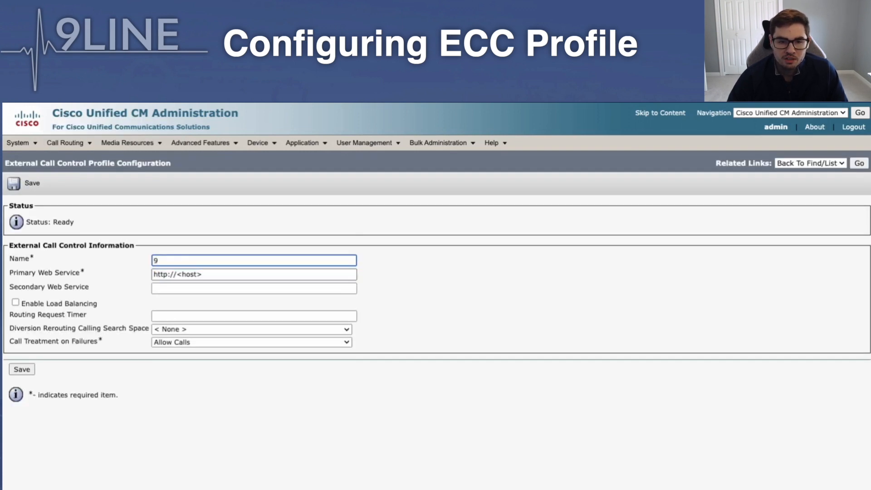
type("Line-")
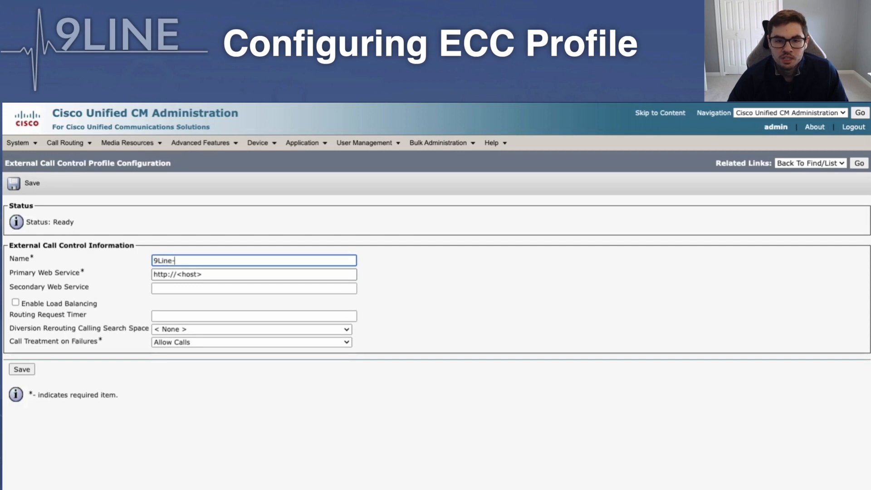
type("ECC-CURRI")
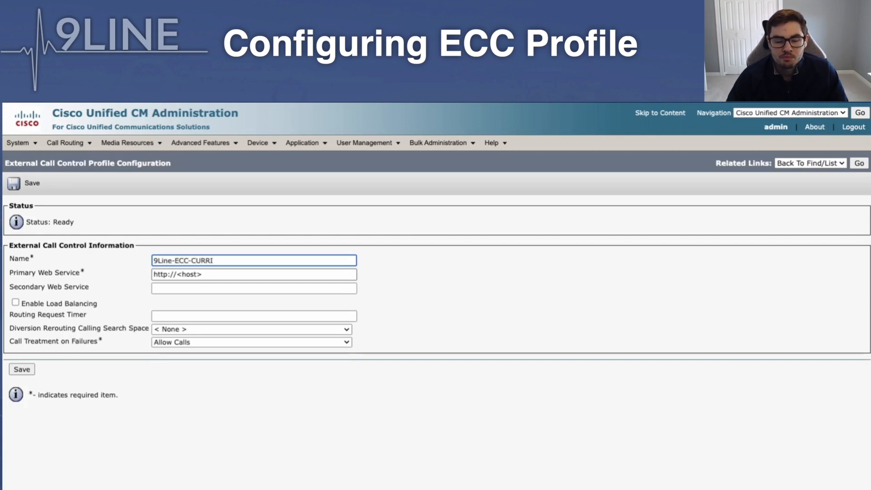
- Replace the profile's primary web service address with the copied External Call Control URL
key("Tab")
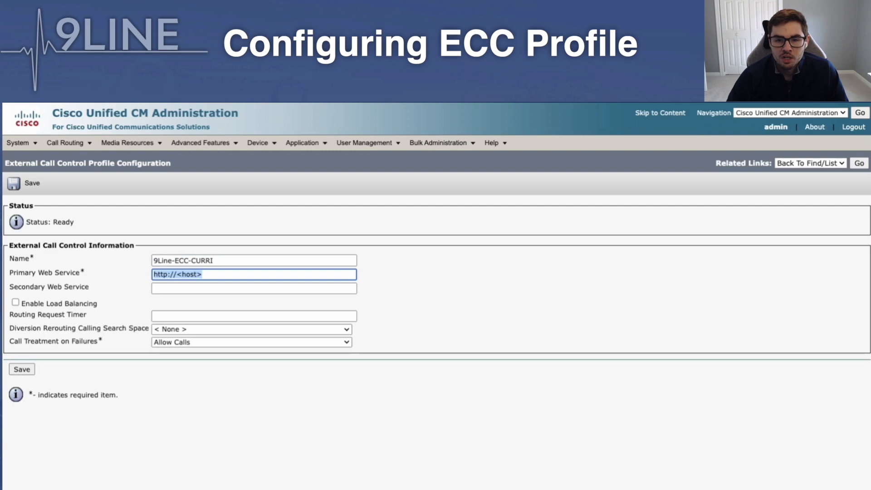
key("ctrl+v")
key("Tab")
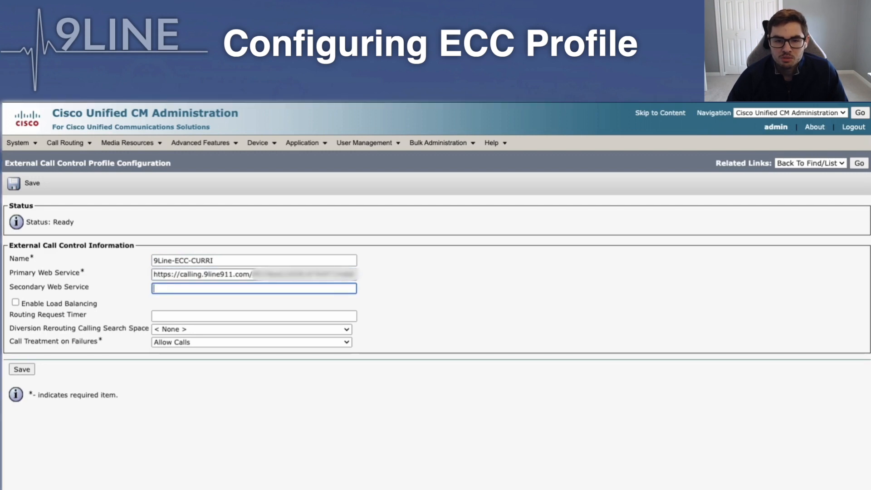
- Set the routing request timer to 3000, keep Allow Calls as the call treatment on failures, and save the profile
key("Tab")
key("Tab")
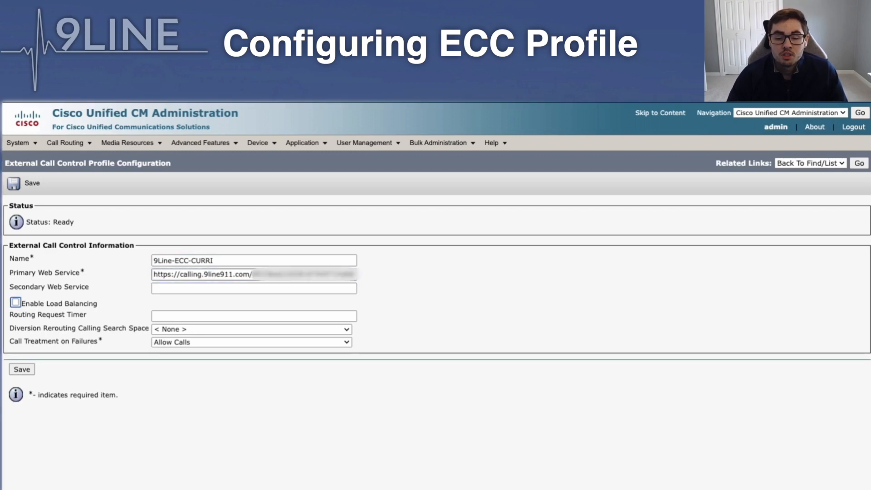
type("3000")
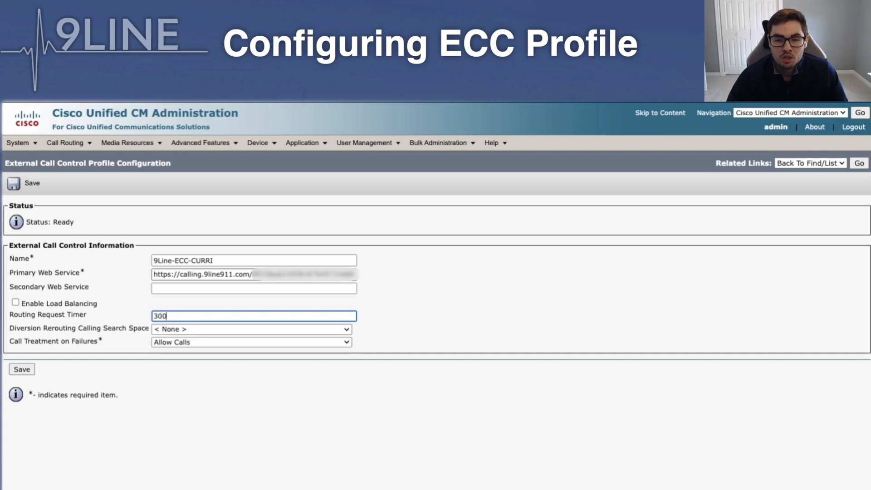
key("Tab")
key("Tab")
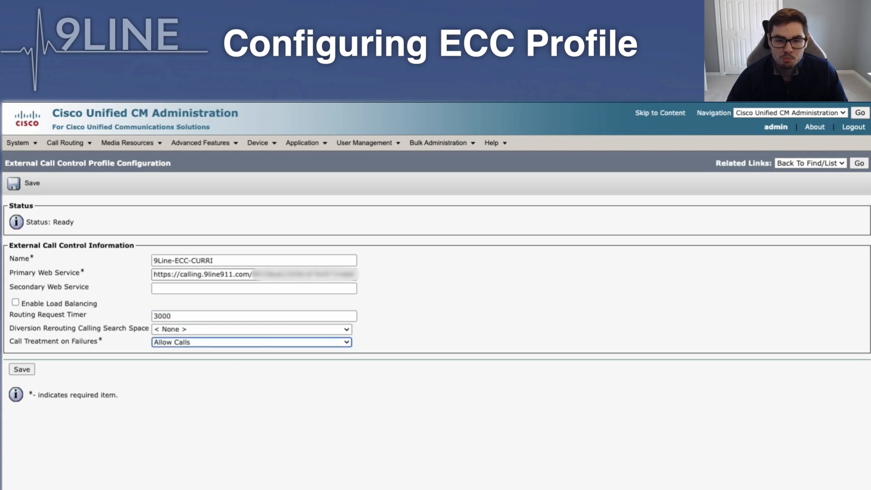
left_click(165, 344)
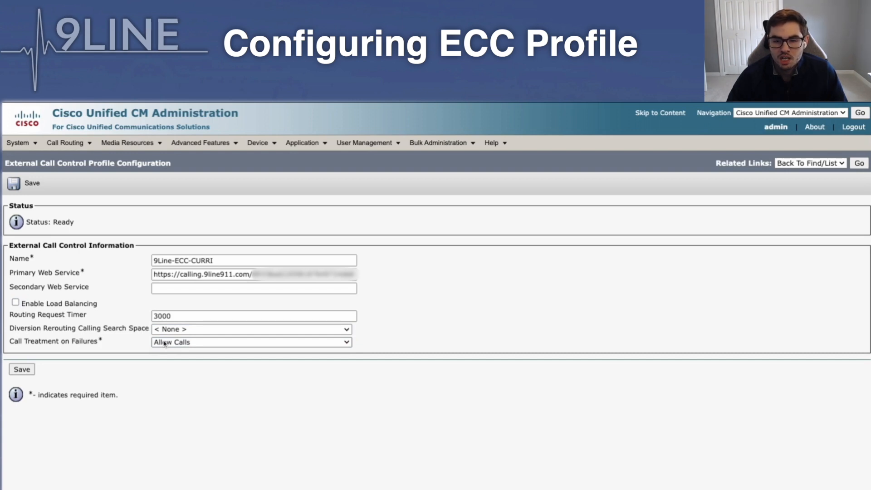
left_click(21, 369)
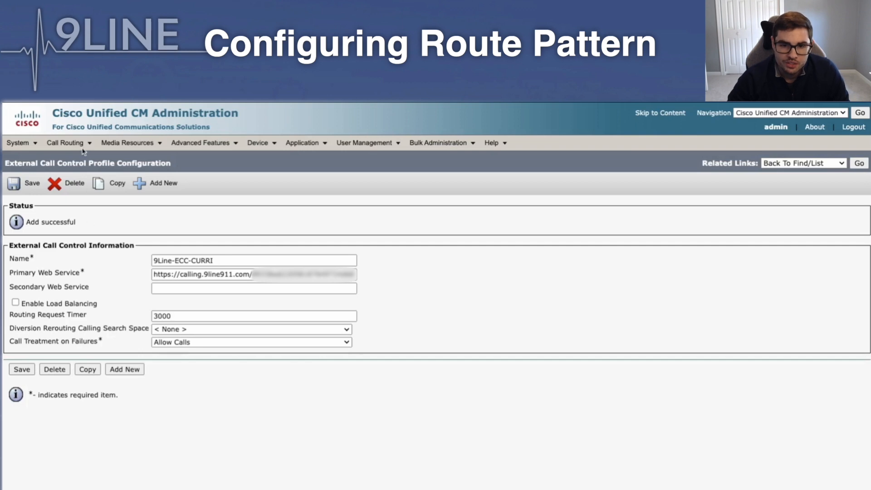
- Search the route patterns for those beginning with 933 and open the 933 pattern
mouse_move(73, 142)
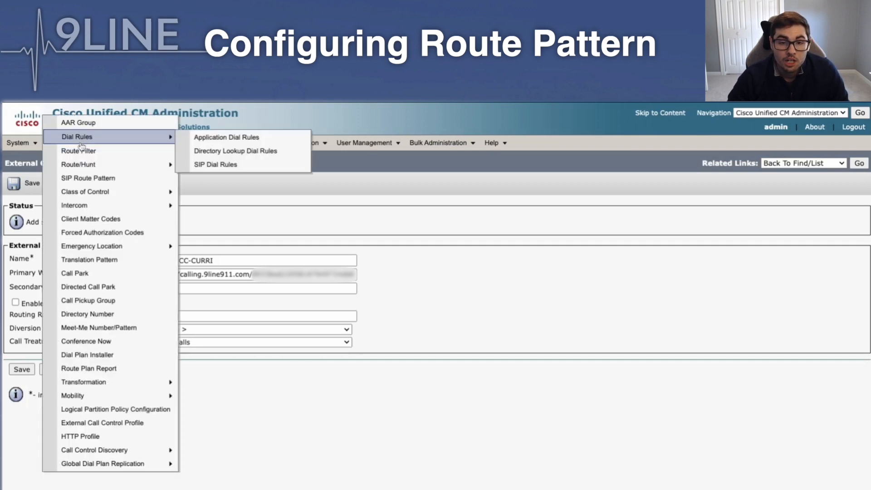
mouse_move(125, 168)
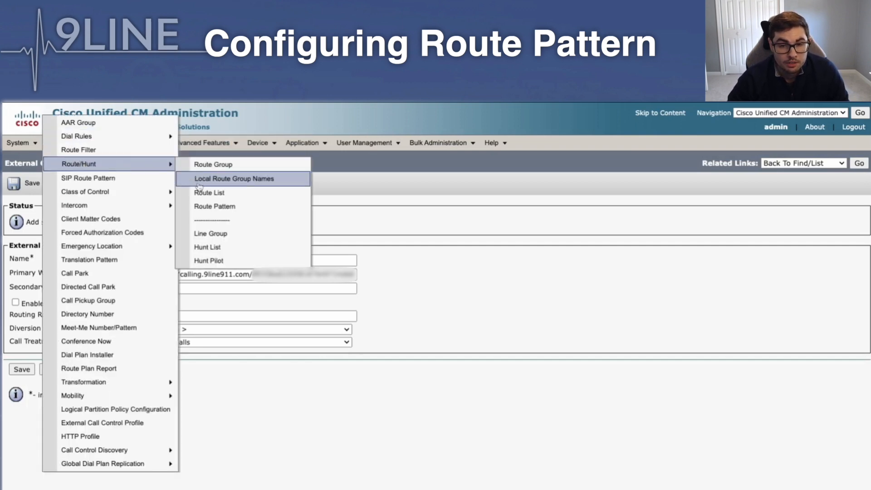
left_click(215, 206)
left_click(302, 222)
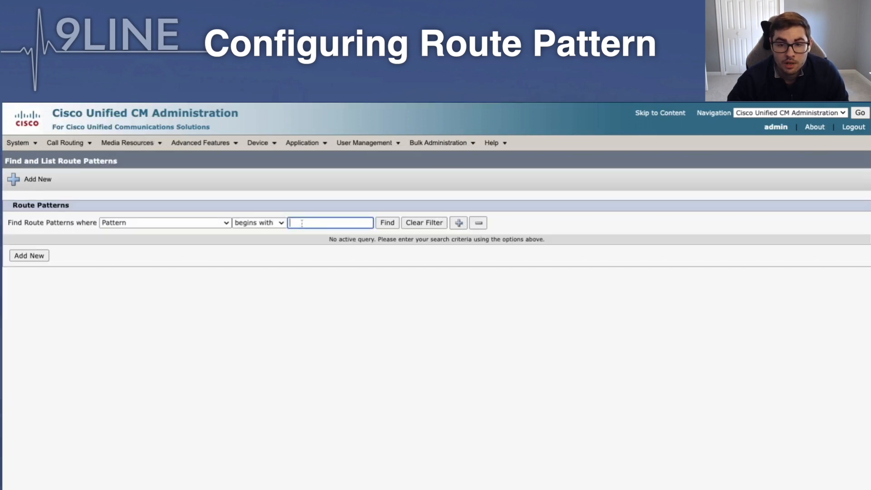
type("933")
key("Return")
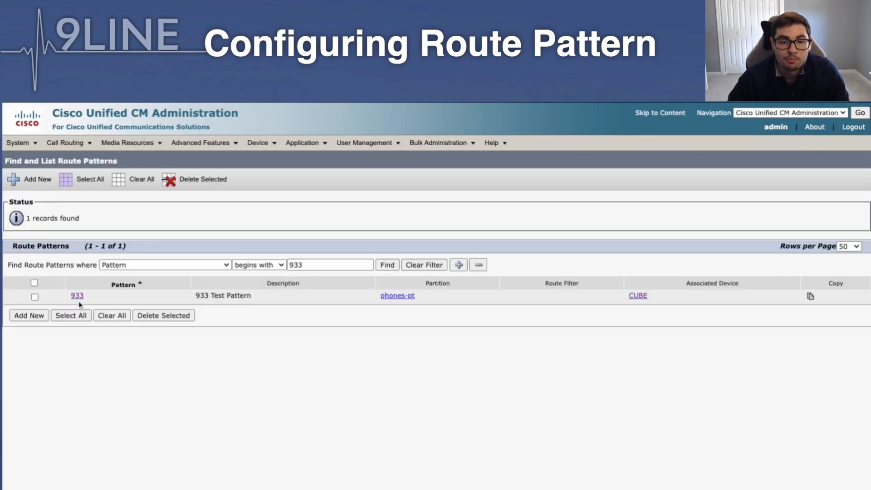
left_click(77, 297)
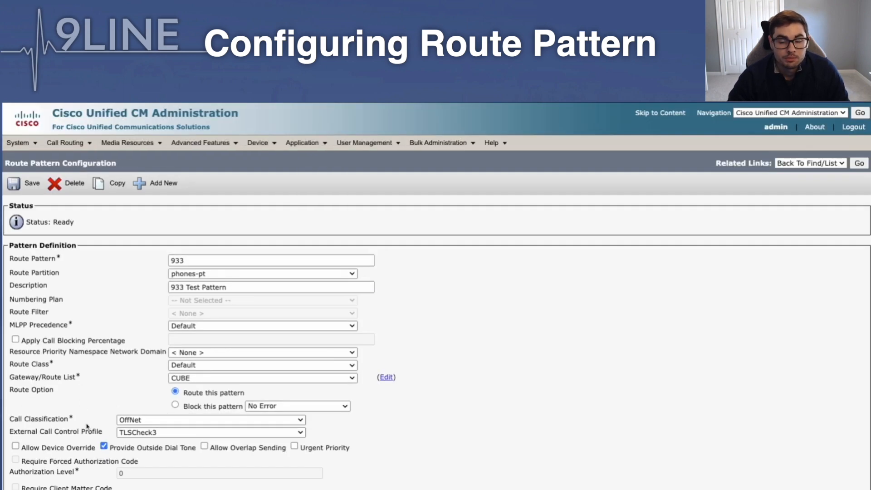
- Assign 9Line-ECC-CURRI as the 933 route pattern's external call control profile and save the pattern
left_click_drag(103, 433, 9, 432)
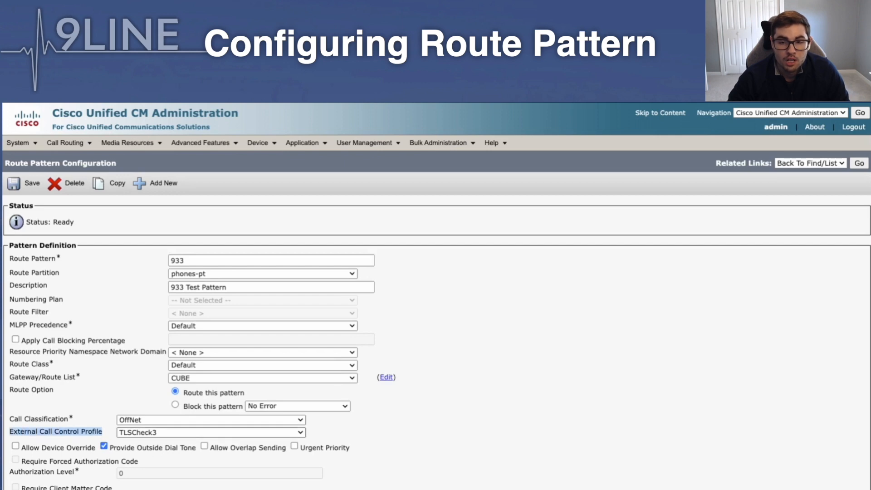
left_click(129, 435)
left_click(128, 419)
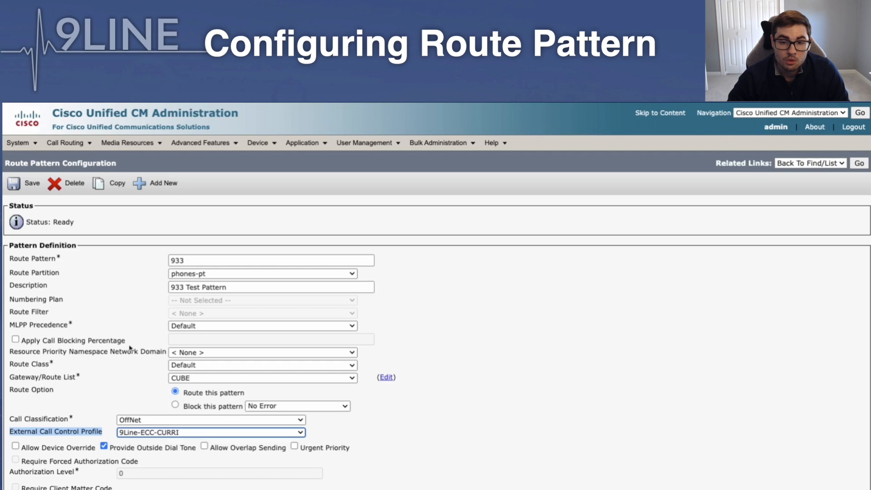
left_click(32, 188)
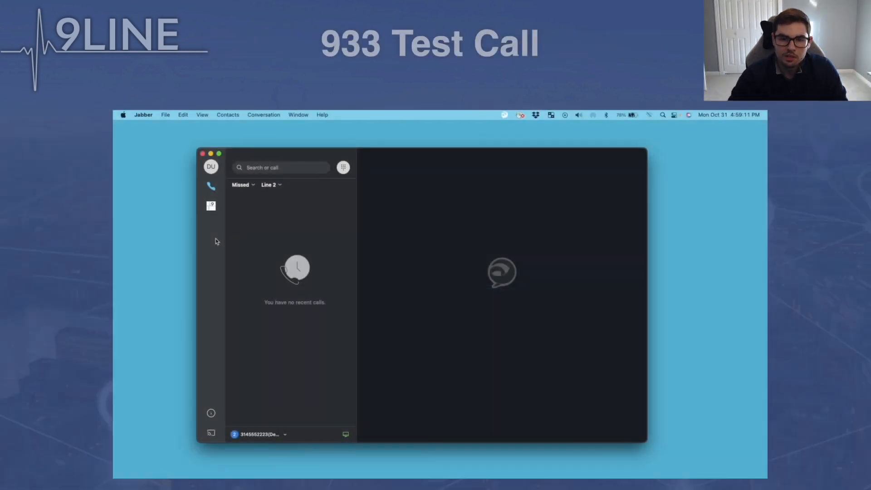
- Switch to Jabber, check the address assigned to the Jabber client device, and place a test call to 933
left_click(212, 205)
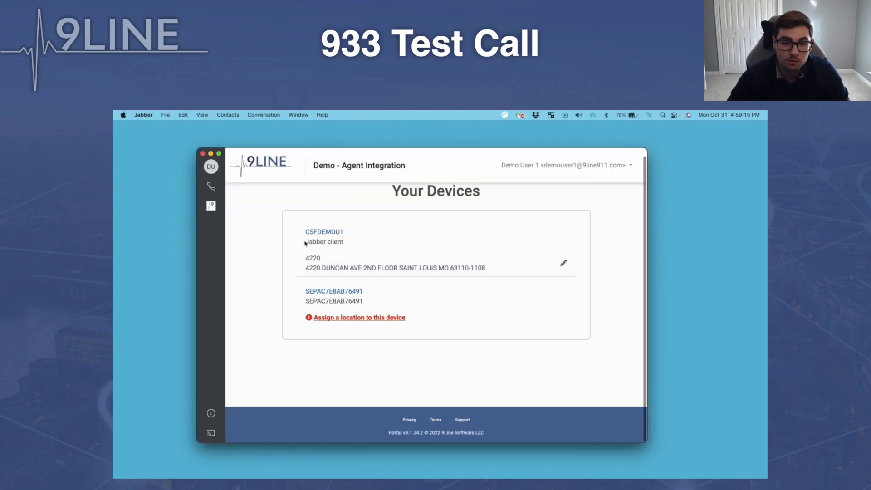
left_click_drag(305, 245, 487, 271)
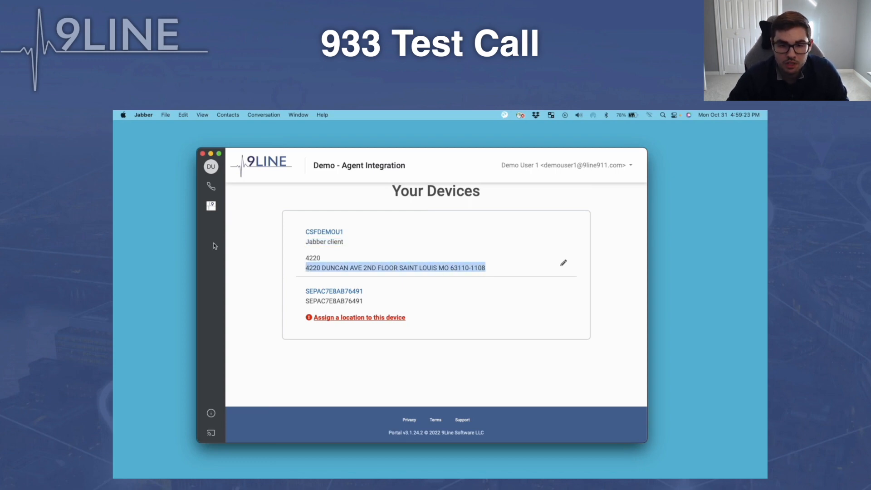
left_click(211, 186)
left_click(264, 168)
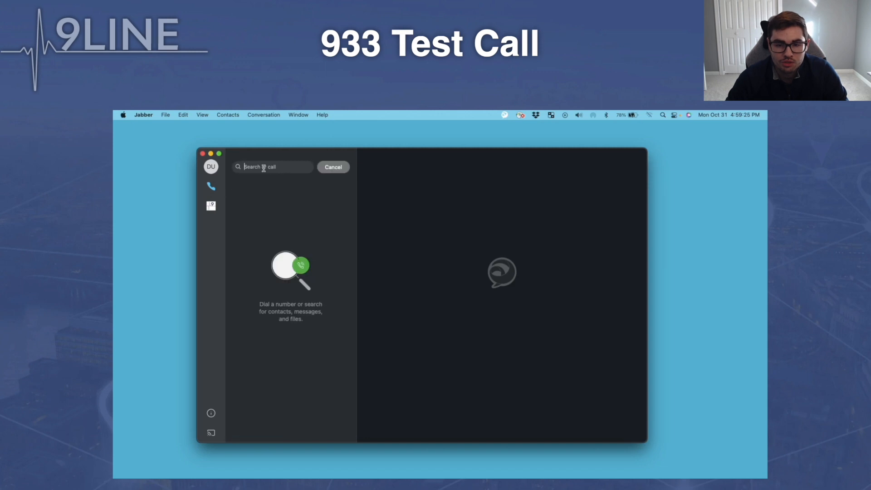
type("933")
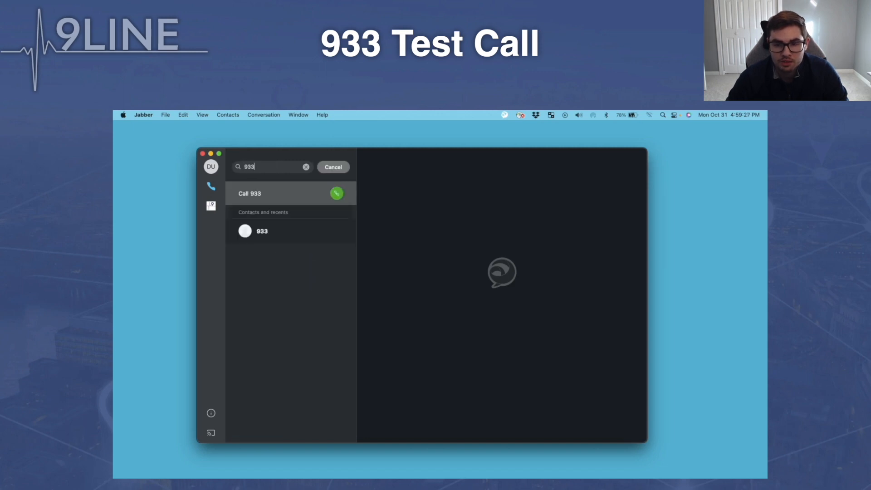
left_click(337, 194)
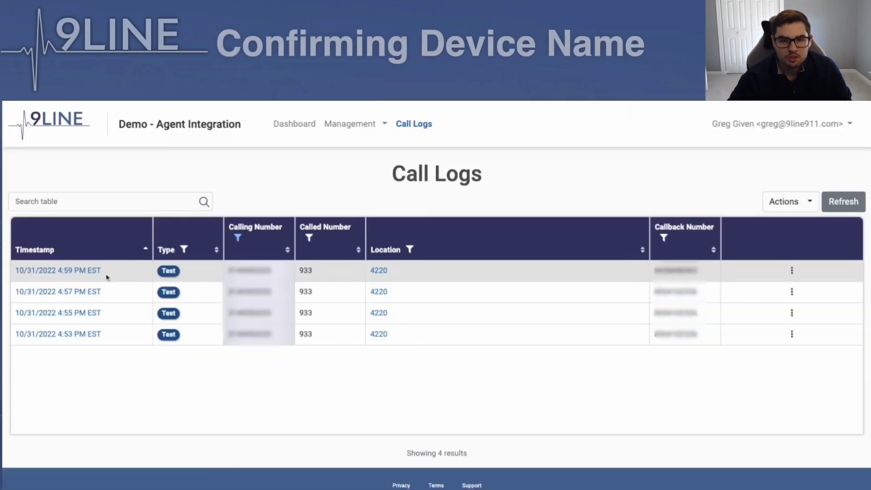
- In the 9Line portal's call logs, open the 10/31/2022 4:59 PM test call and examine its location and SIP Invite diagnostics
left_click(29, 272)
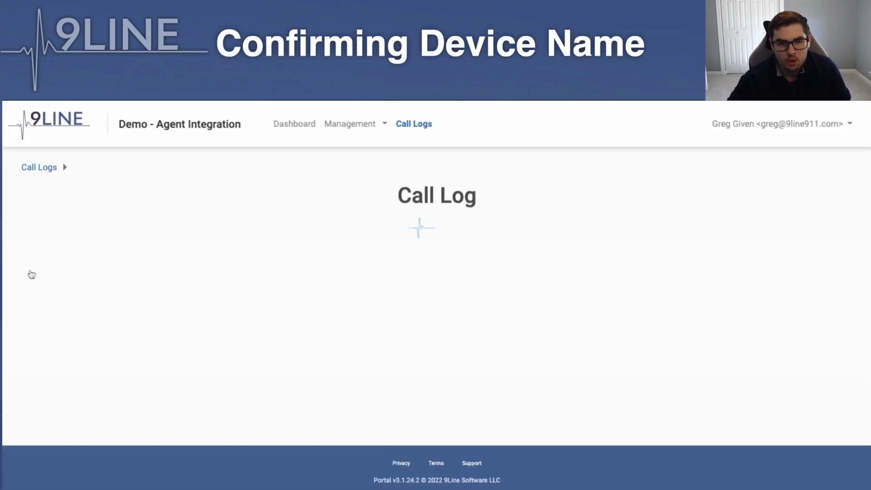
scroll(177, 271, "down", 7)
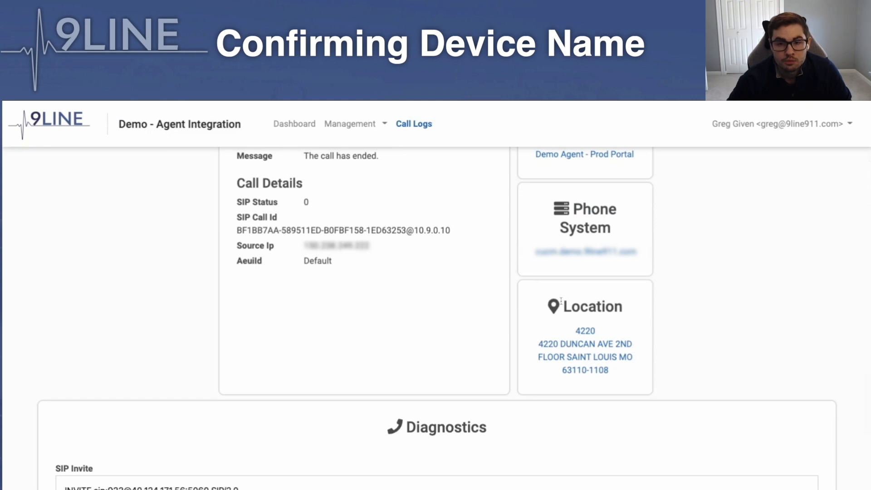
double_click(566, 305)
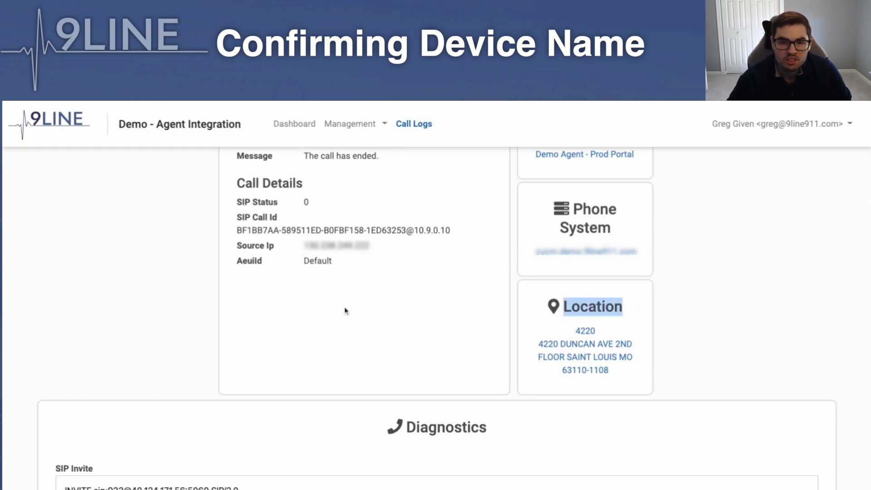
scroll(75, 321, "down", 4)
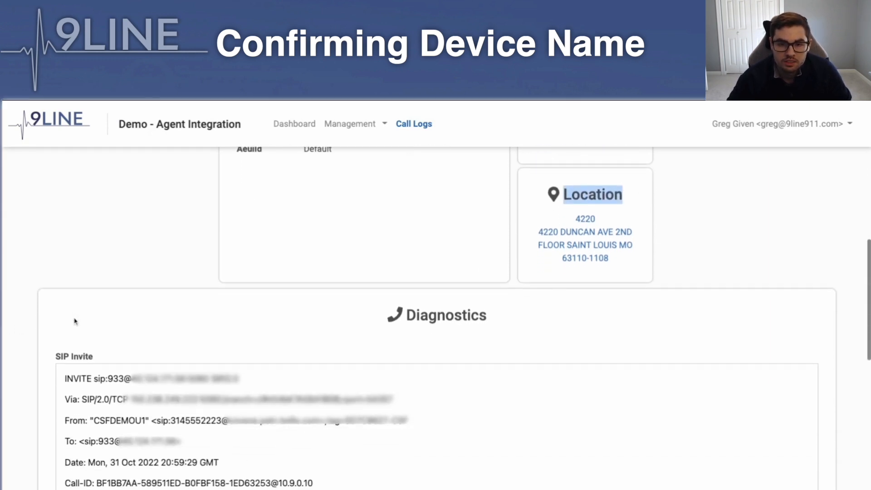
scroll(75, 320, "down", 2)
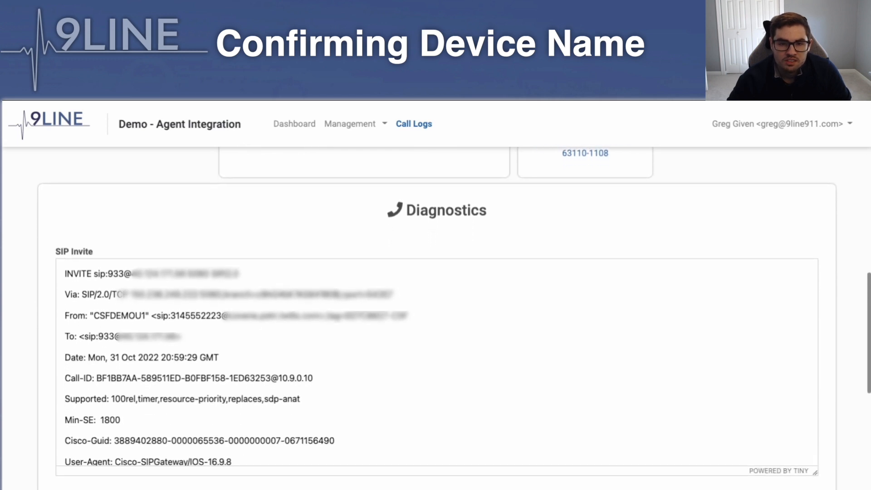
- Check the calling device name in the From and P-Asserted-Identity headers of the call's SIP Invite
left_click_drag(94, 316, 157, 316)
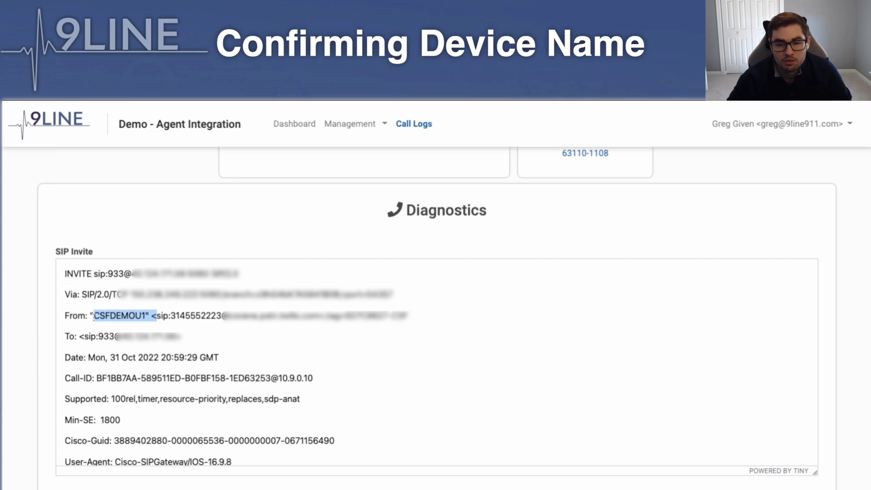
scroll(159, 388, "down", 3)
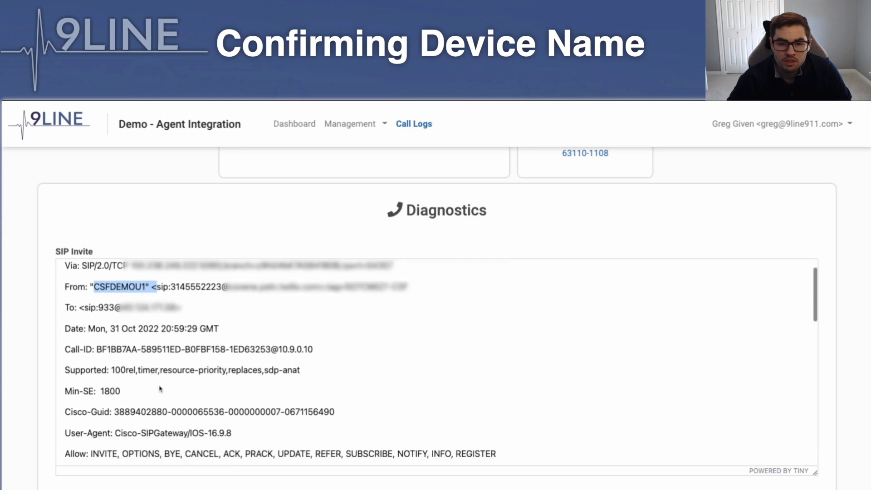
scroll(159, 388, "down", 5)
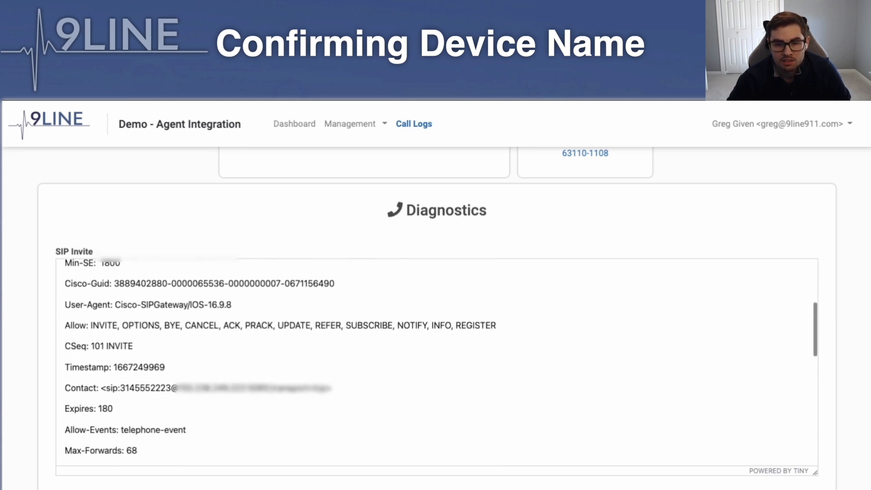
scroll(154, 409, "down", 2)
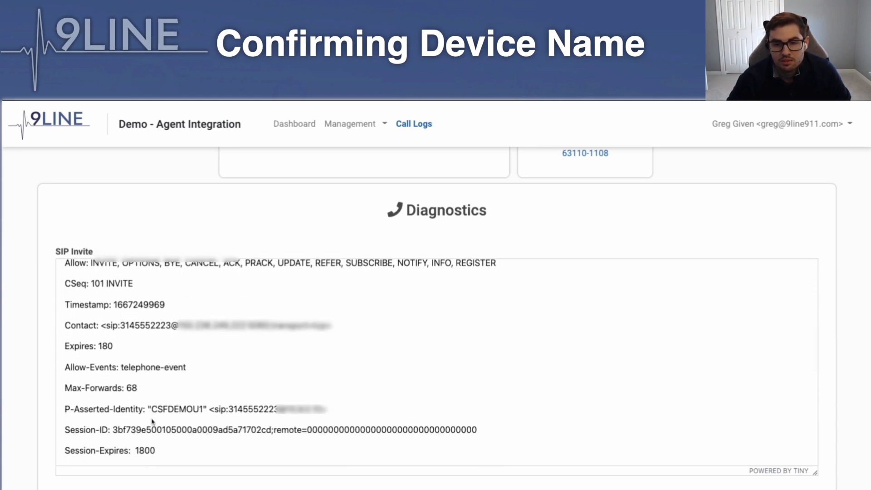
left_click_drag(152, 409, 203, 409)
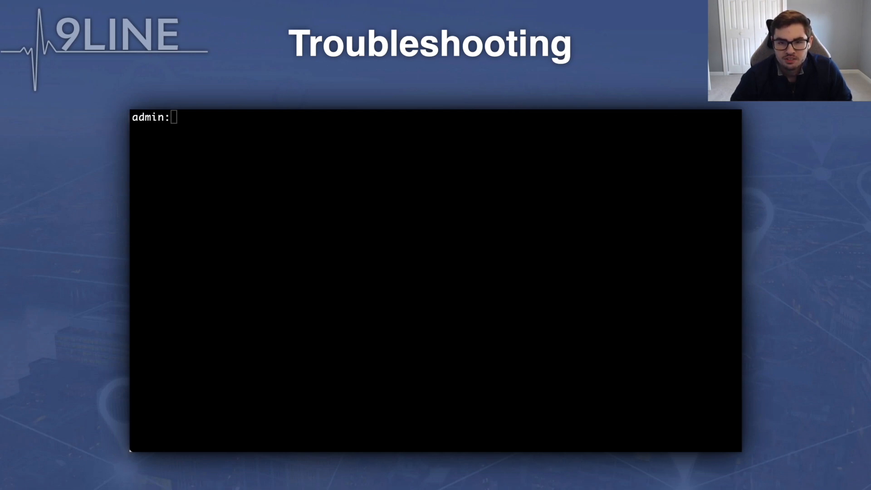
- Switch to the Cisco Unified CM admin command line and run "show network eth0 search primary"
left_click(476, 243)
type("show network eth0 search primary")
key("Return")
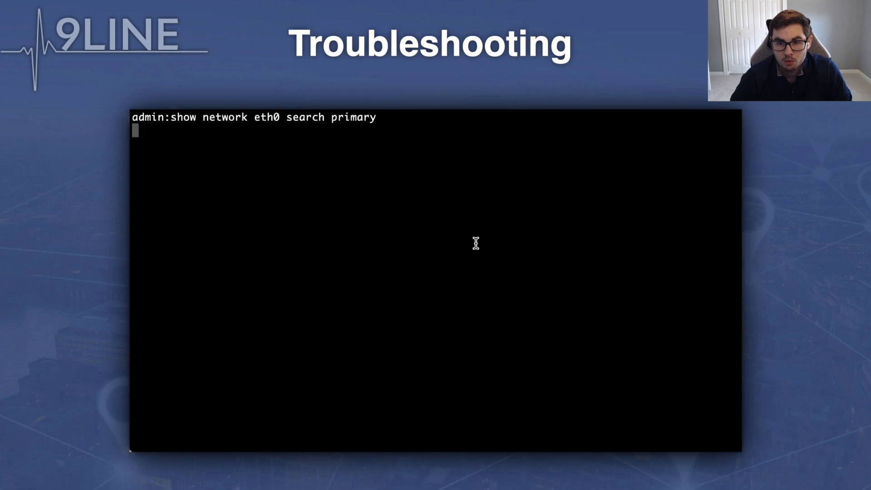